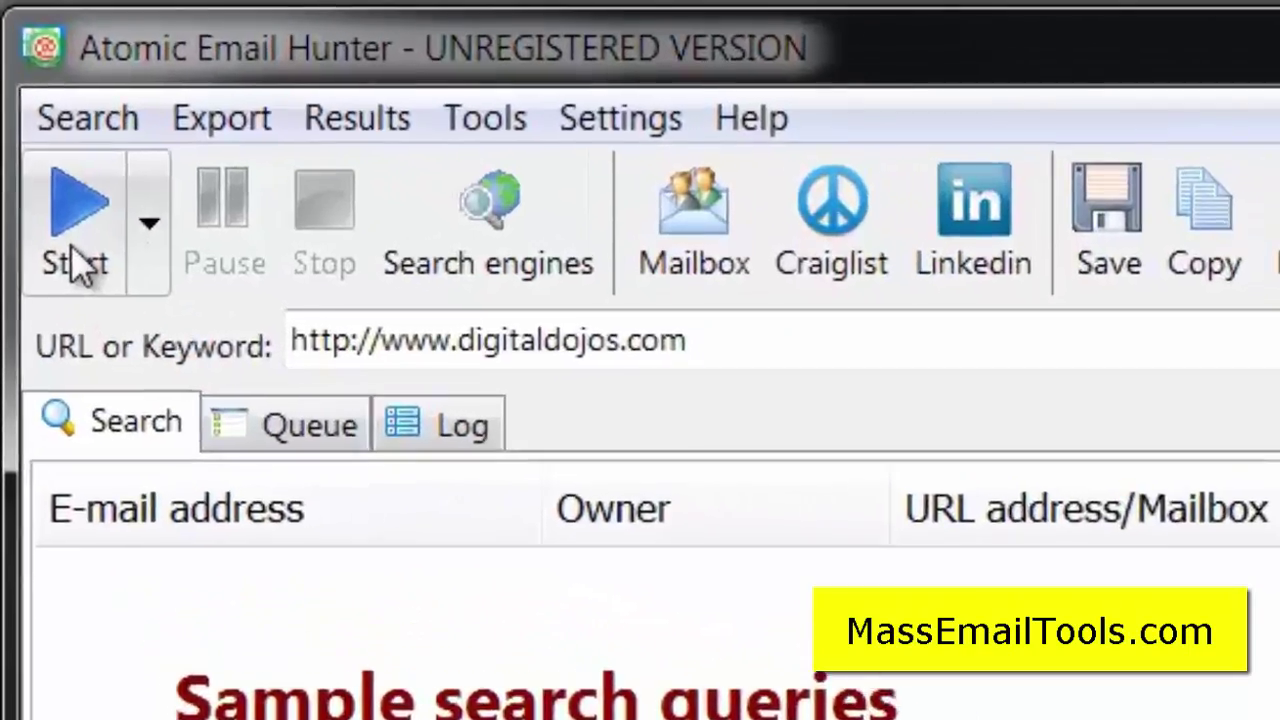
Step: Start a fresh email extraction search on digitaldojos.com
{"action": "left_click", "coordinate": [33, 100]}
{"action": "left_click", "coordinate": [770, 455]}
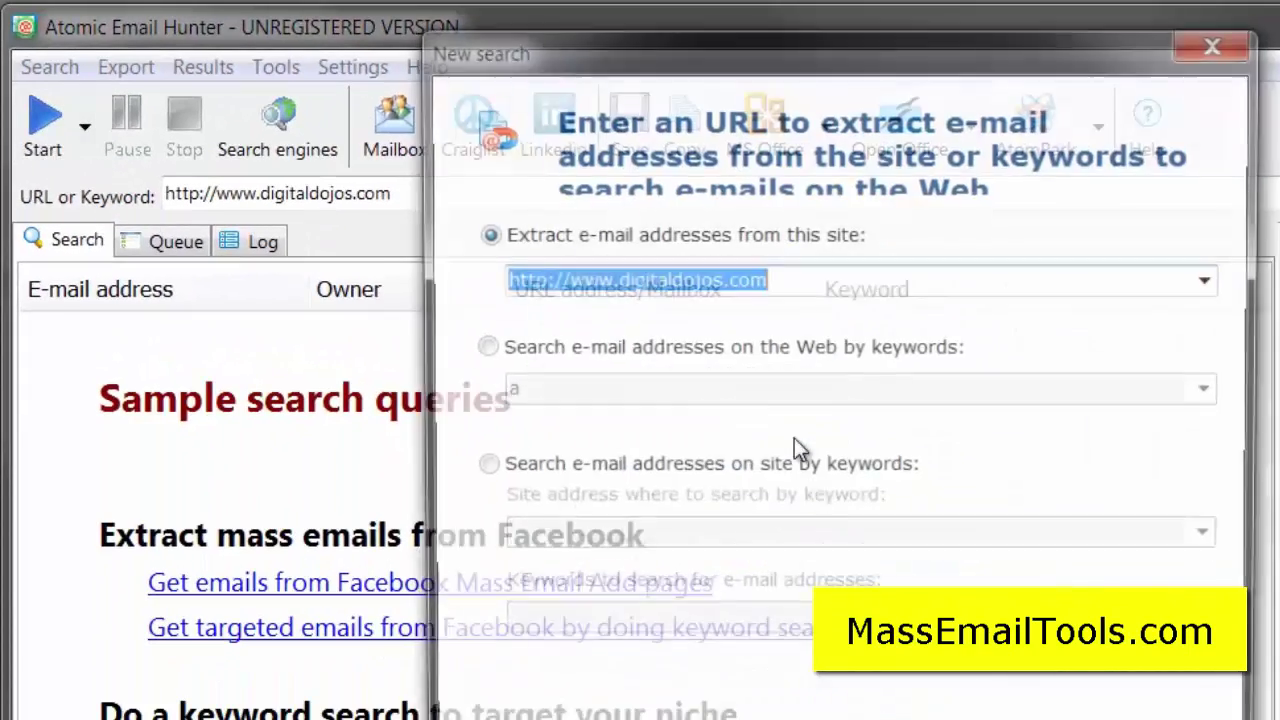
{"action": "key", "text": "Return"}
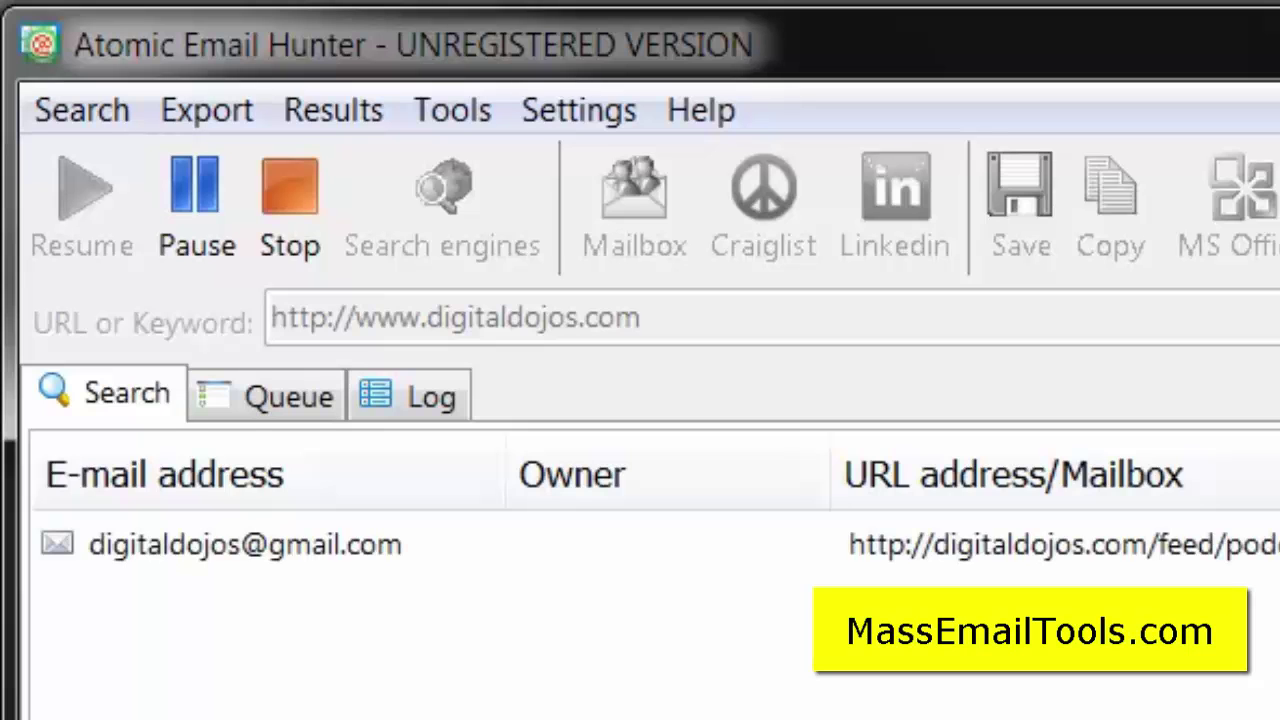
Step: Stop the search once one address is found and bring up that address's actions
{"action": "left_click", "coordinate": [499, 549]}
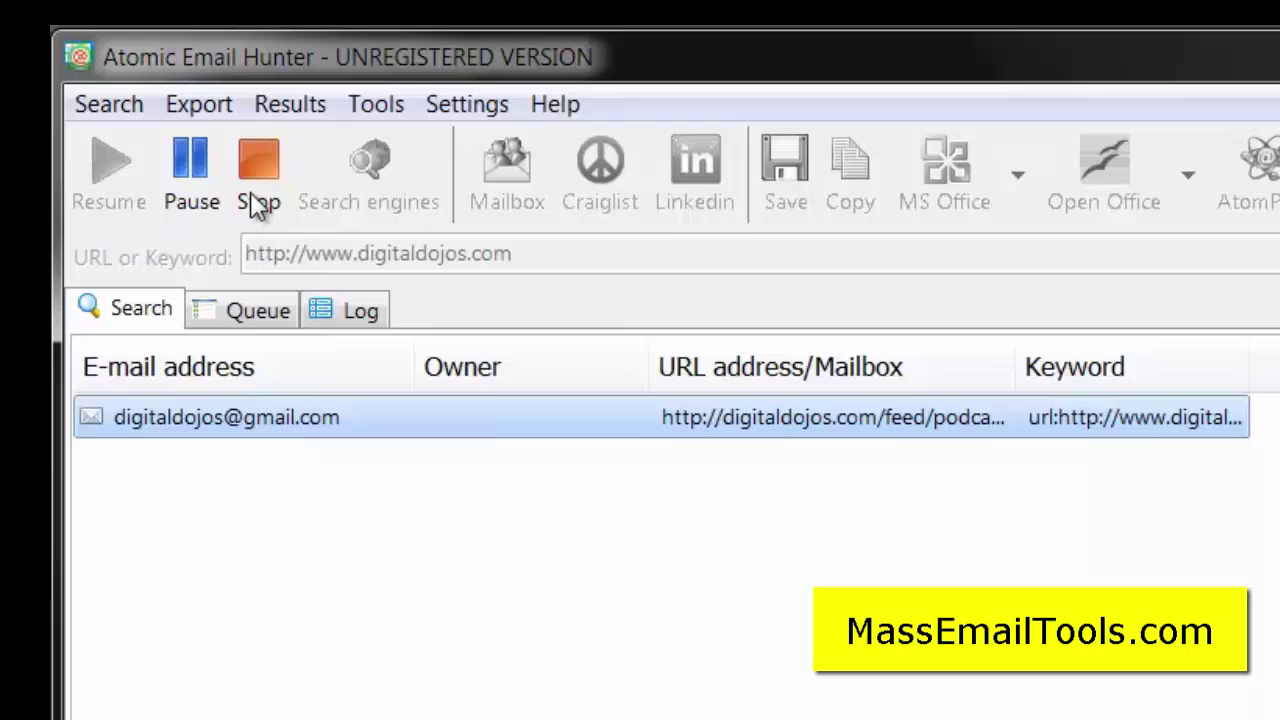
{"action": "left_click", "coordinate": [257, 200]}
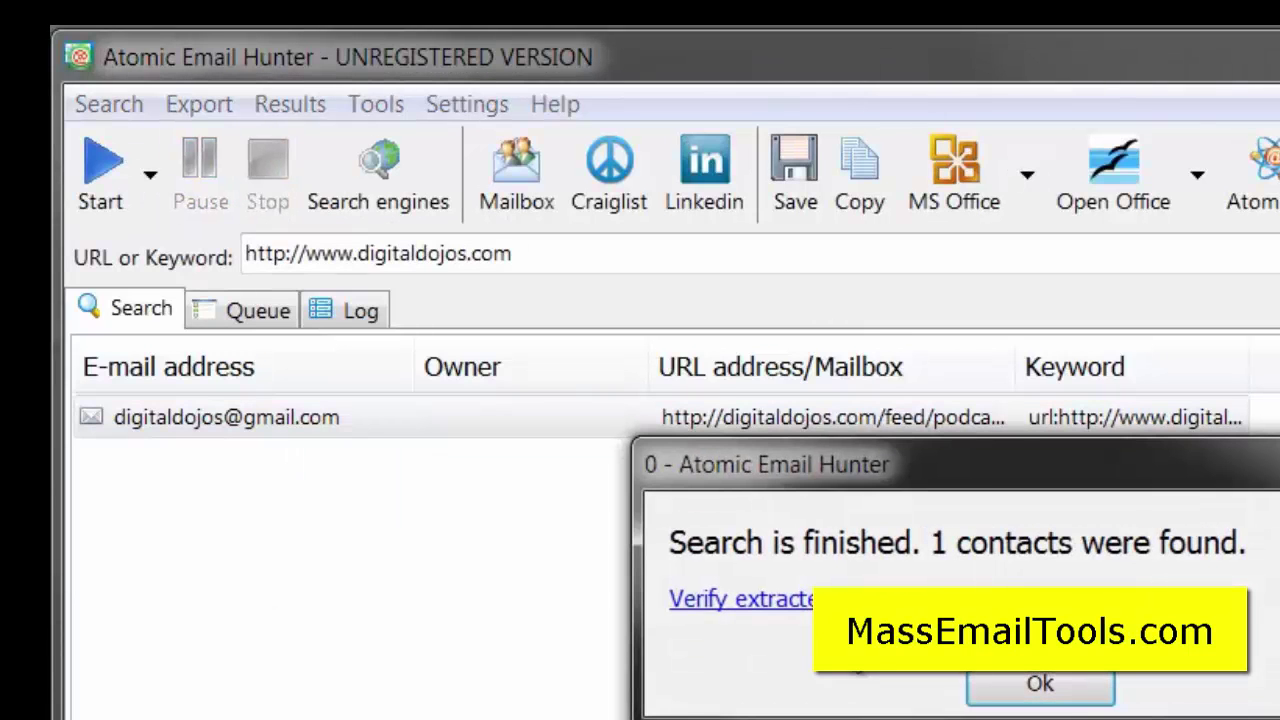
{"action": "left_click", "coordinate": [1032, 683]}
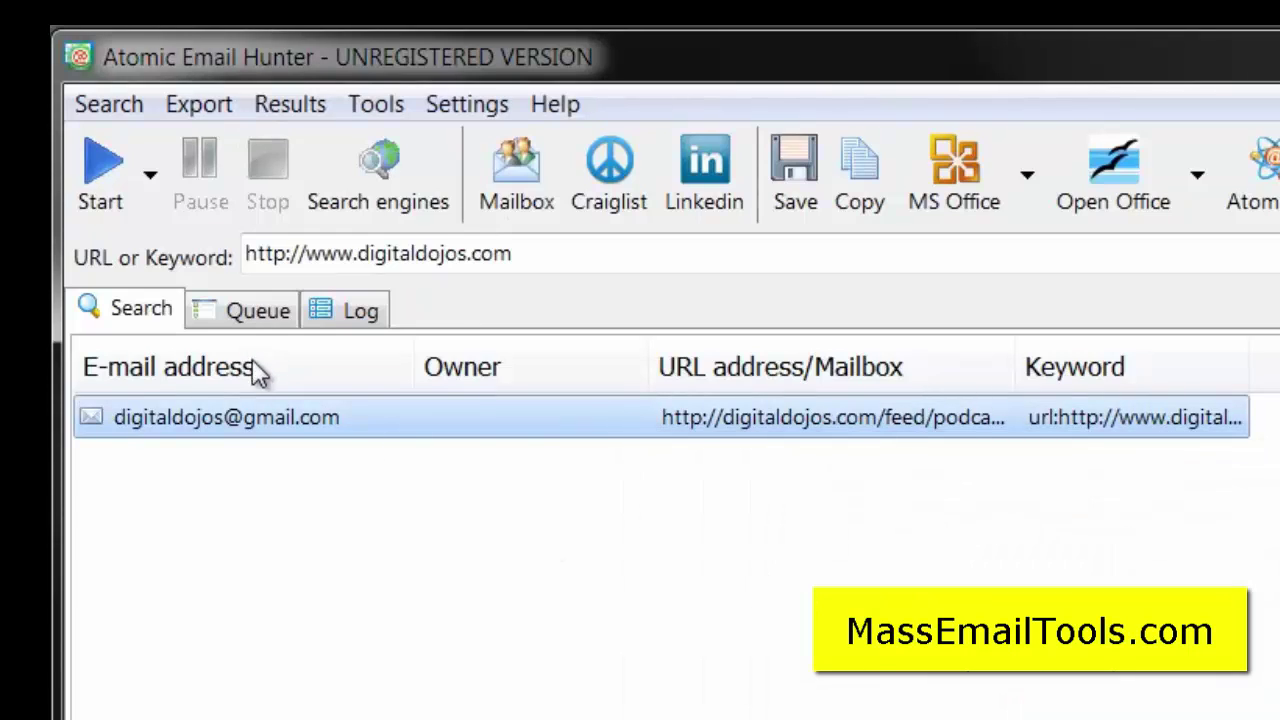
{"action": "right_click", "coordinate": [230, 418]}
Step: Delete the found address and clear digitaldojos.com from the URL or Keyword field
{"action": "left_click", "coordinate": [288, 512]}
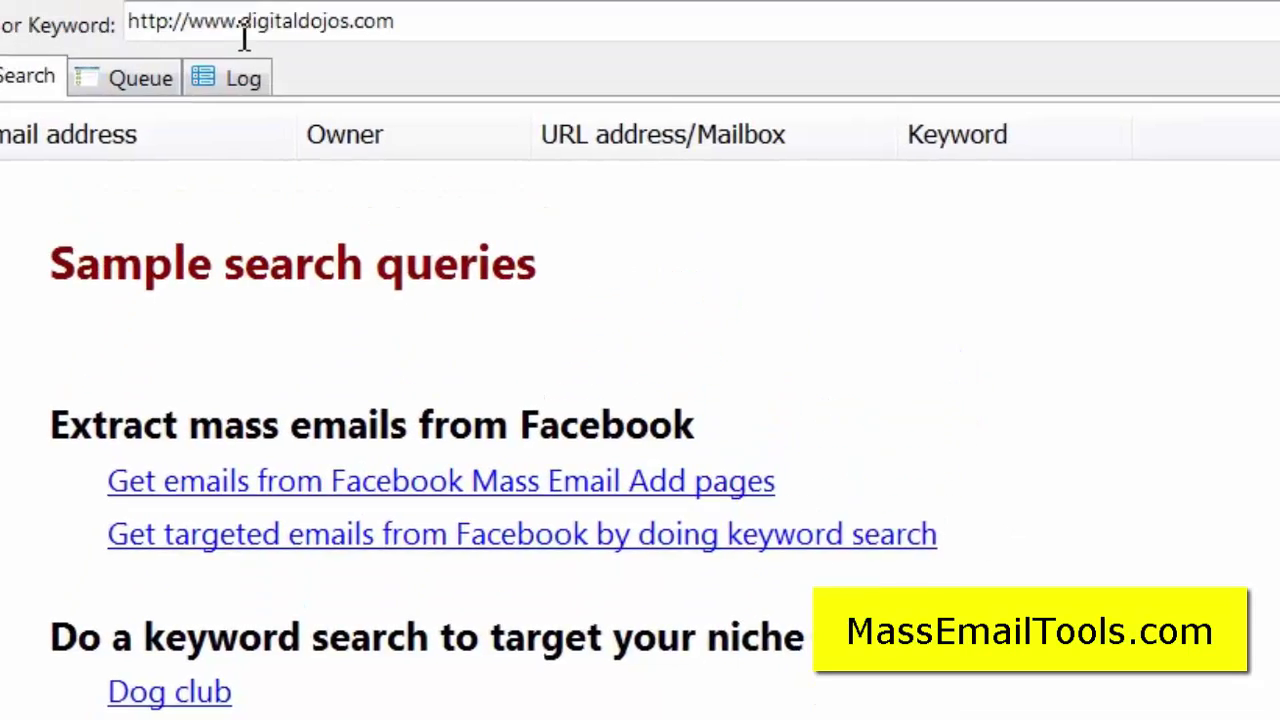
{"action": "triple_click", "coordinate": [151, 343]}
{"action": "key", "text": "BackSpace"}
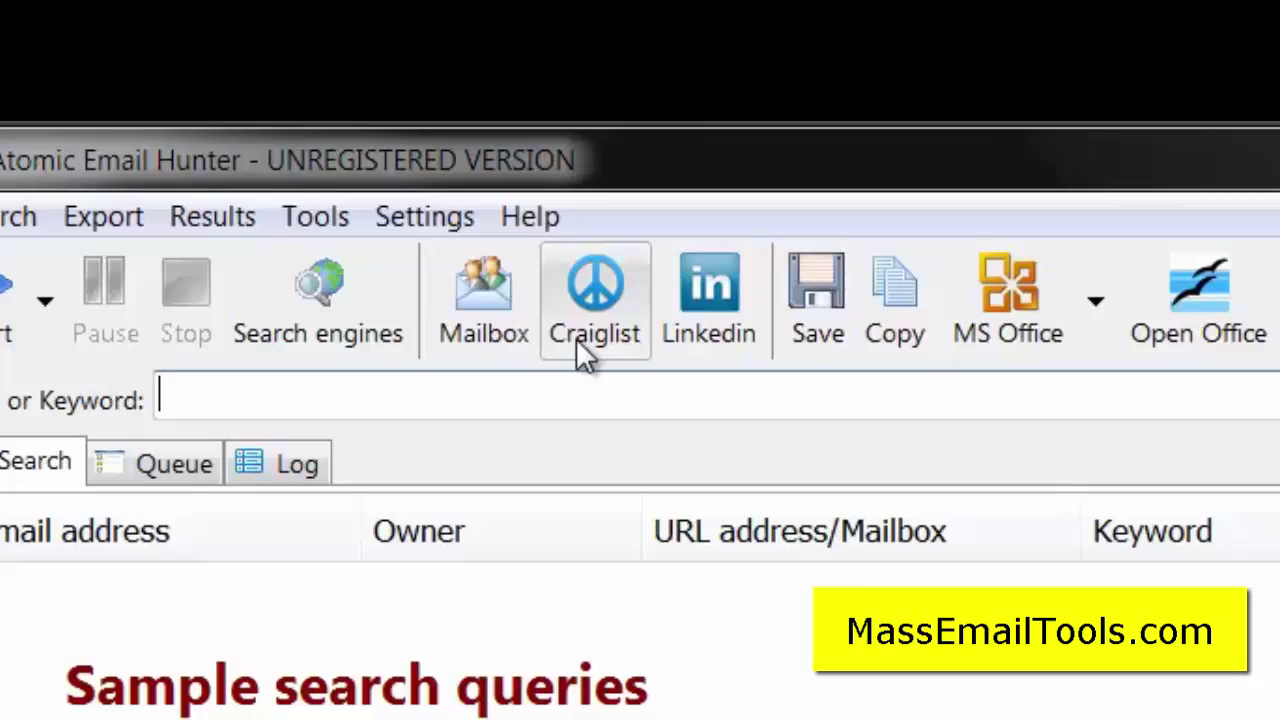
Step: Open the Craigslist plugin and remove tokyo, sendai and sapporo from the cities to search
{"action": "left_click", "coordinate": [561, 315]}
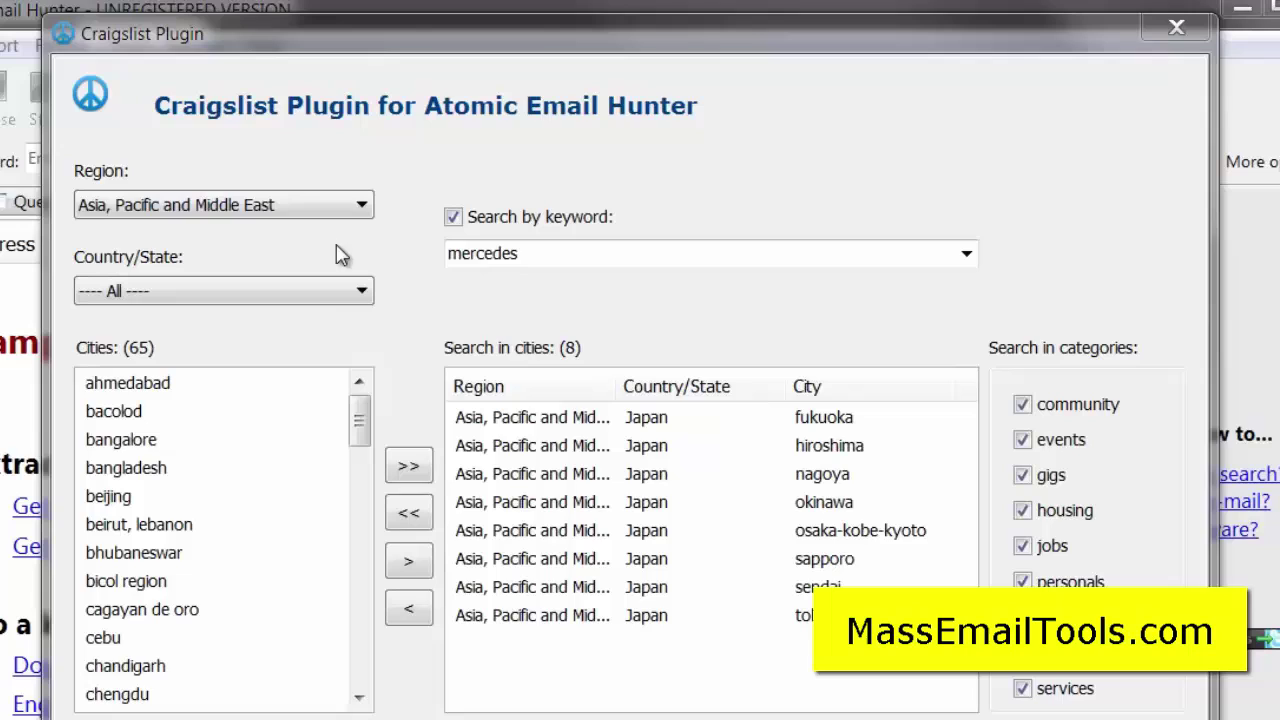
{"action": "left_click", "coordinate": [853, 452]}
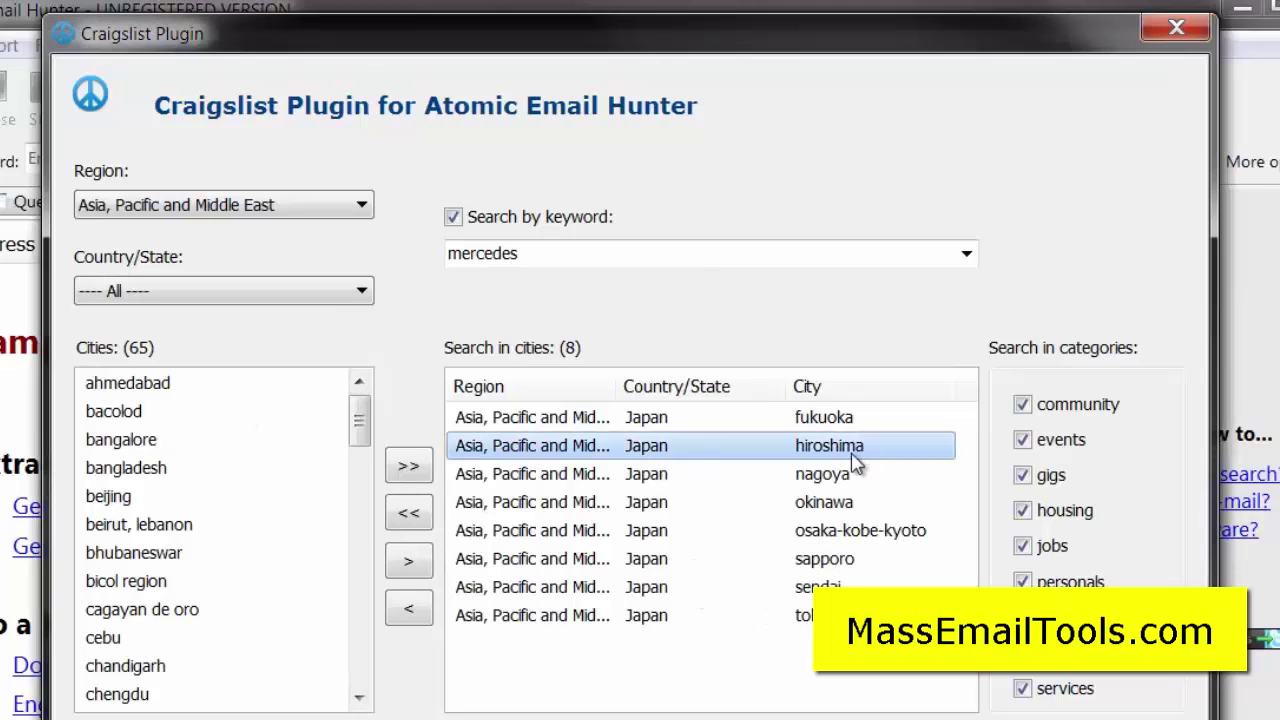
{"action": "left_click", "coordinate": [525, 615]}
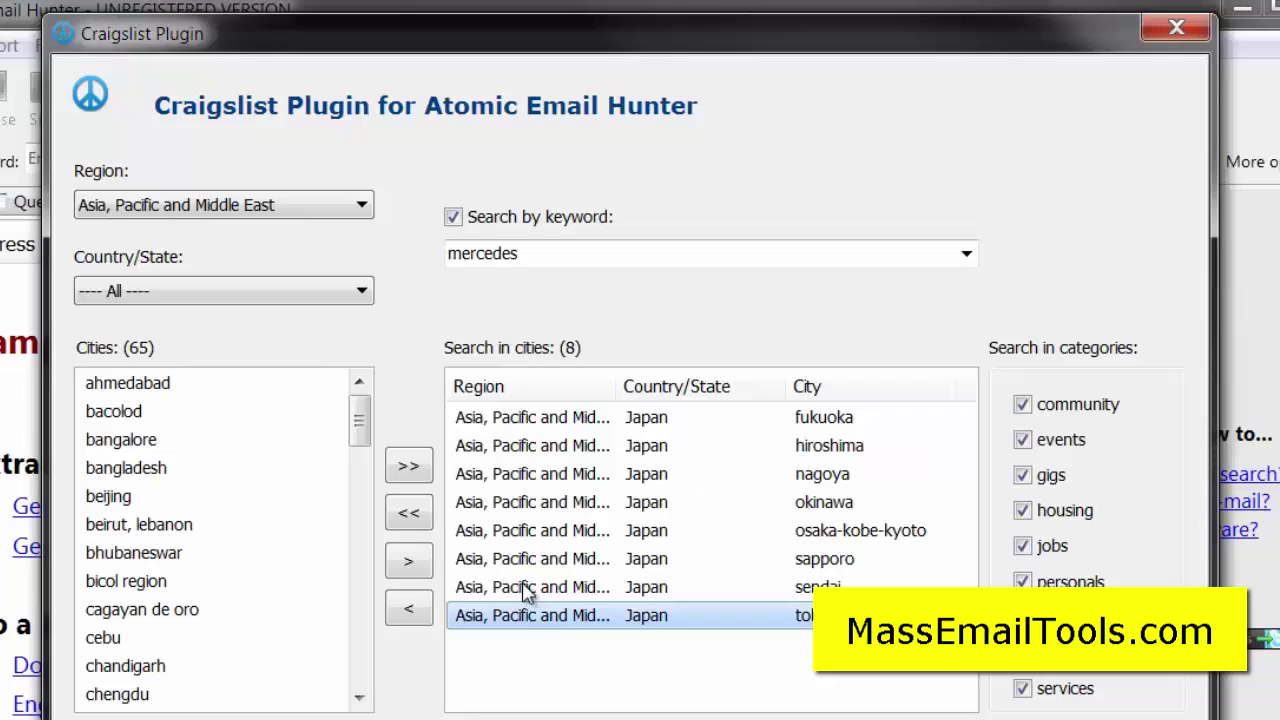
{"action": "left_click", "coordinate": [418, 607]}
{"action": "left_click", "coordinate": [506, 582]}
{"action": "left_click", "coordinate": [420, 612]}
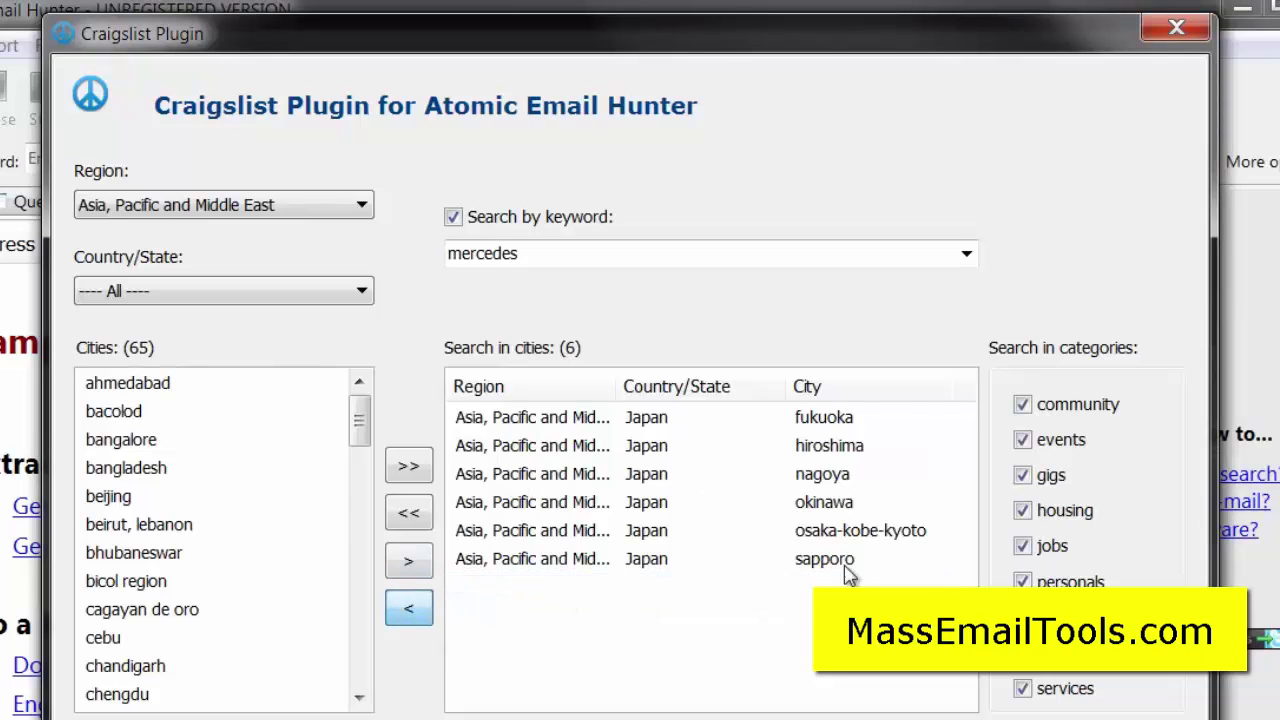
{"action": "left_click", "coordinate": [646, 560]}
{"action": "left_click", "coordinate": [420, 608]}
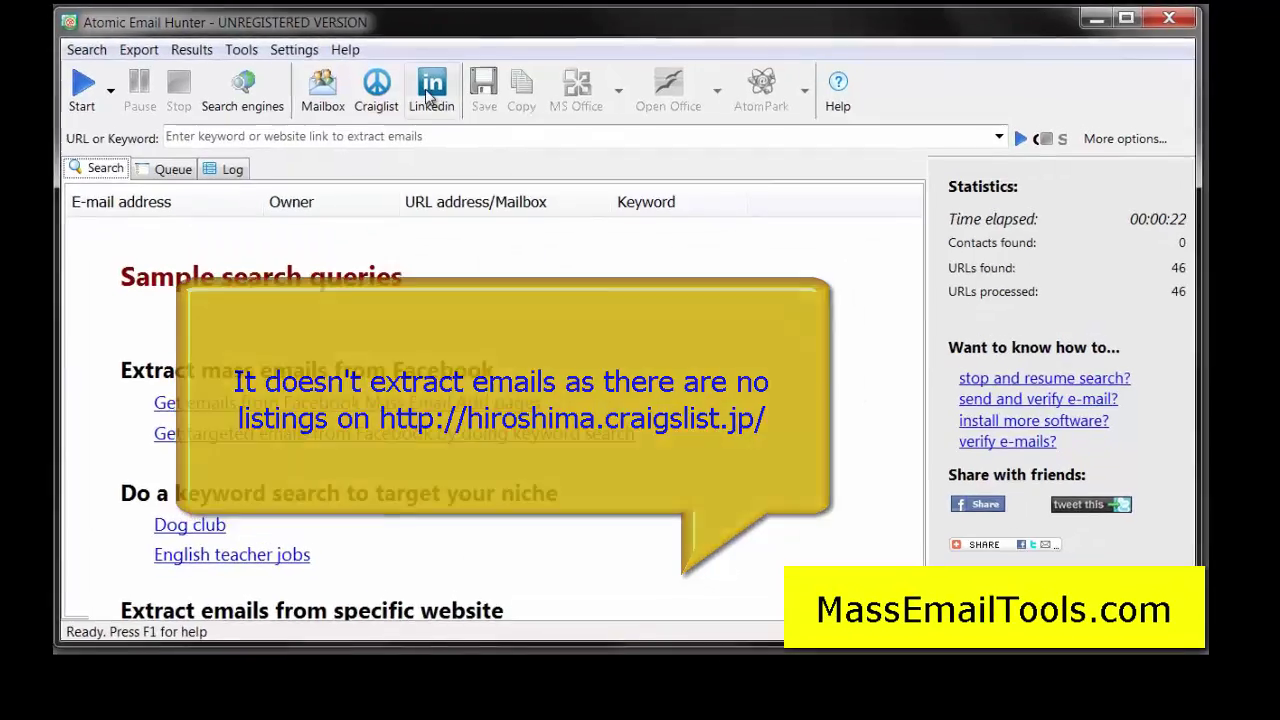
Step: Open the LinkedIn plugin with all four categories and set its search engine to Google
{"action": "left_click", "coordinate": [434, 85]}
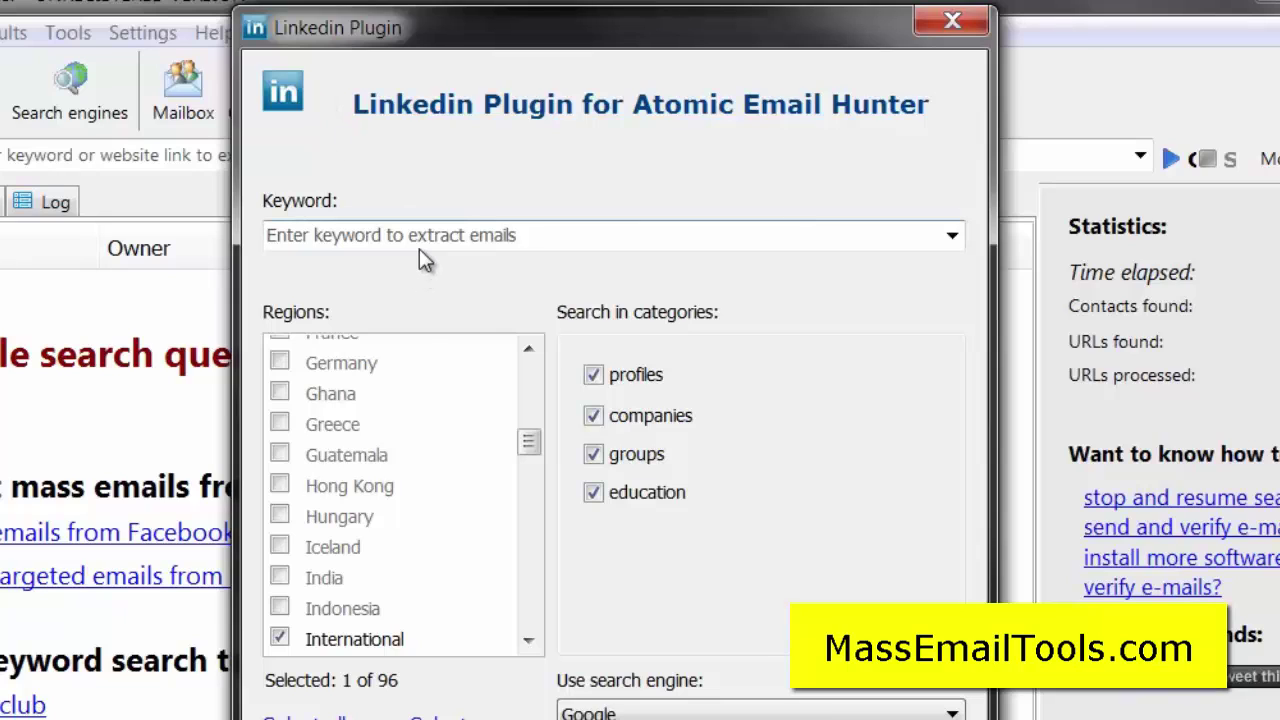
{"action": "scroll", "coordinate": [530, 573], "scroll_direction": "down", "scroll_amount": 5}
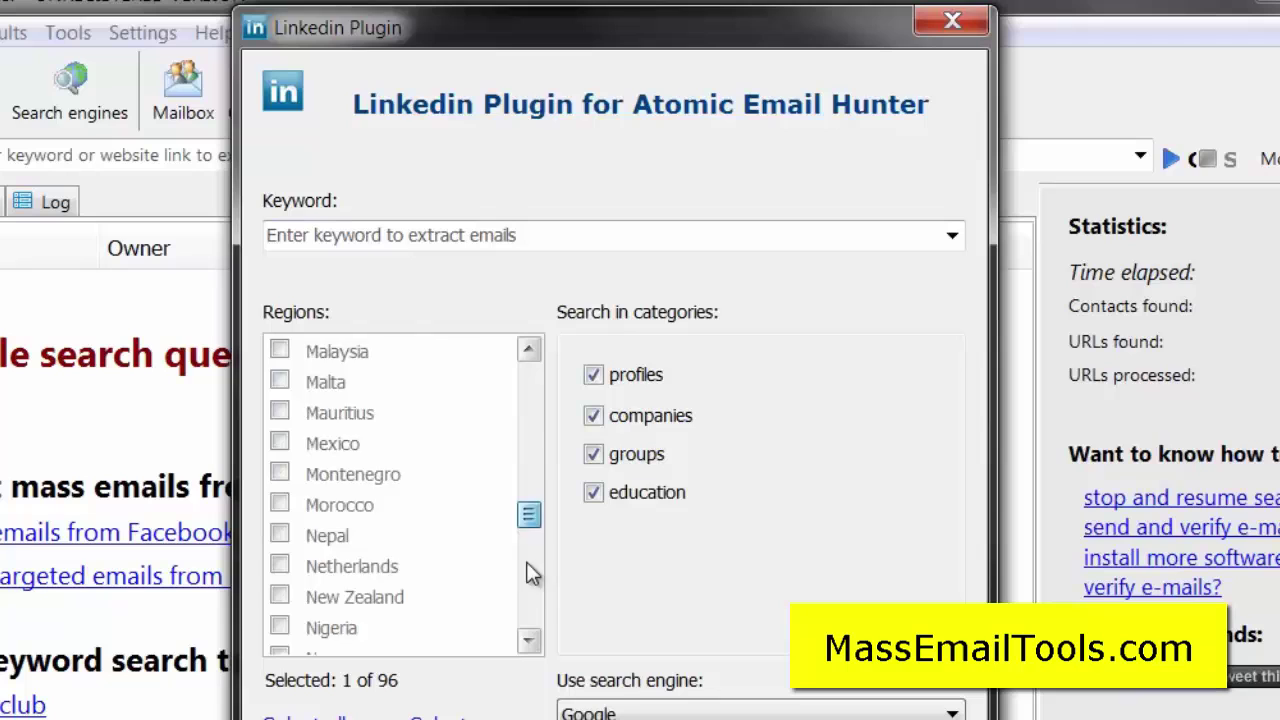
{"action": "scroll", "coordinate": [529, 618], "scroll_direction": "down", "scroll_amount": 5}
{"action": "left_click_drag", "start_coordinate": [529, 618], "coordinate": [531, 487]}
{"action": "left_click", "coordinate": [670, 712]}
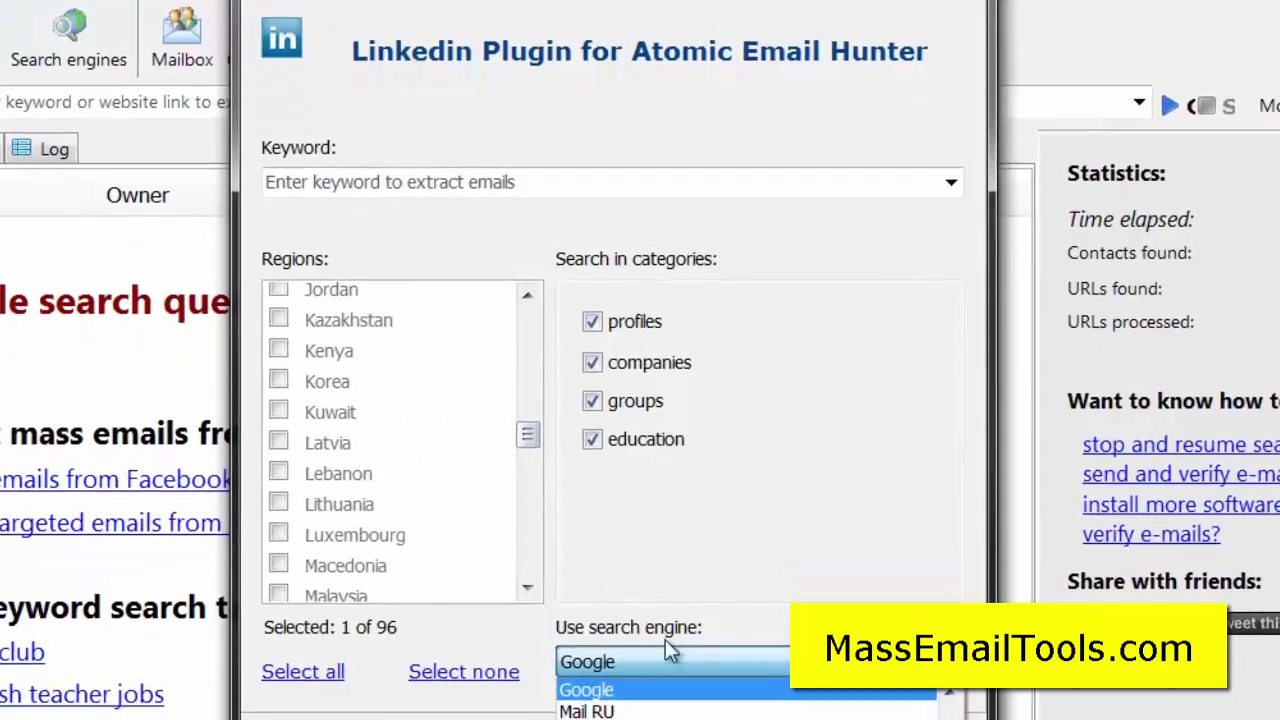
{"action": "left_click", "coordinate": [650, 690]}
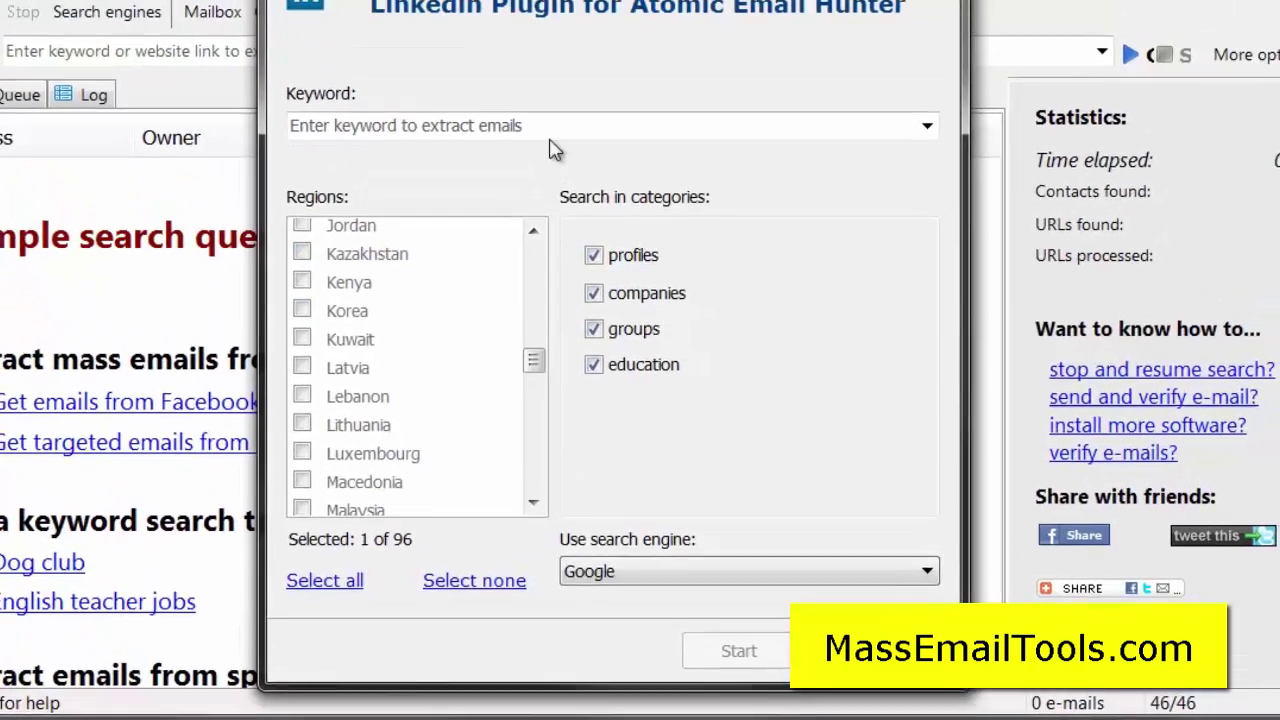
{"action": "left_click", "coordinate": [557, 177]}
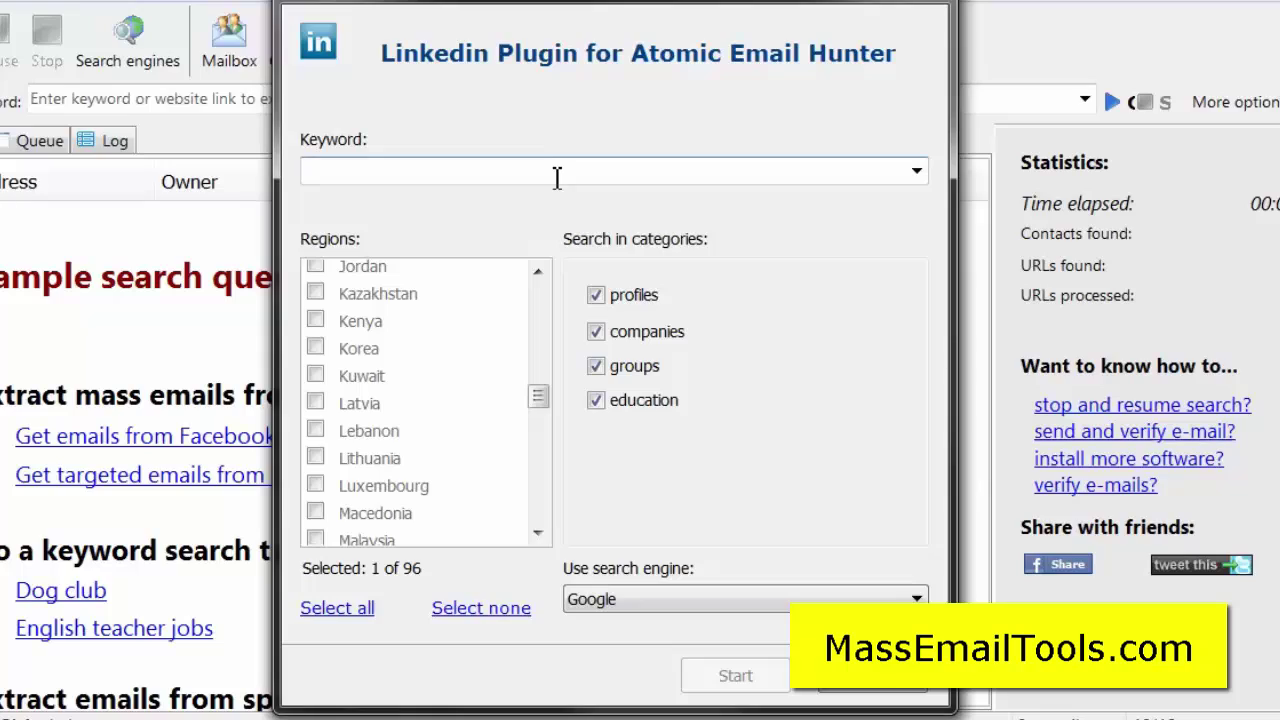
Step: Run the LinkedIn search with the keyword 'designer'
{"action": "type", "text": "desig"}
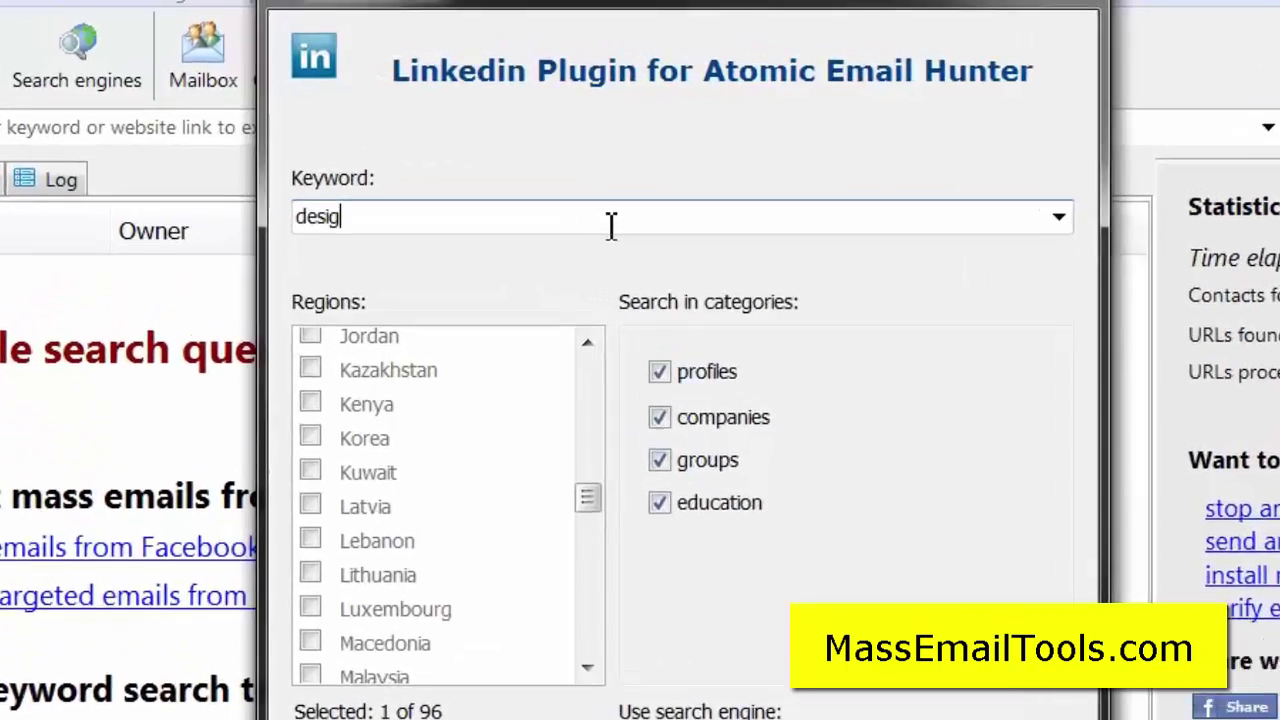
{"action": "type", "text": "ner"}
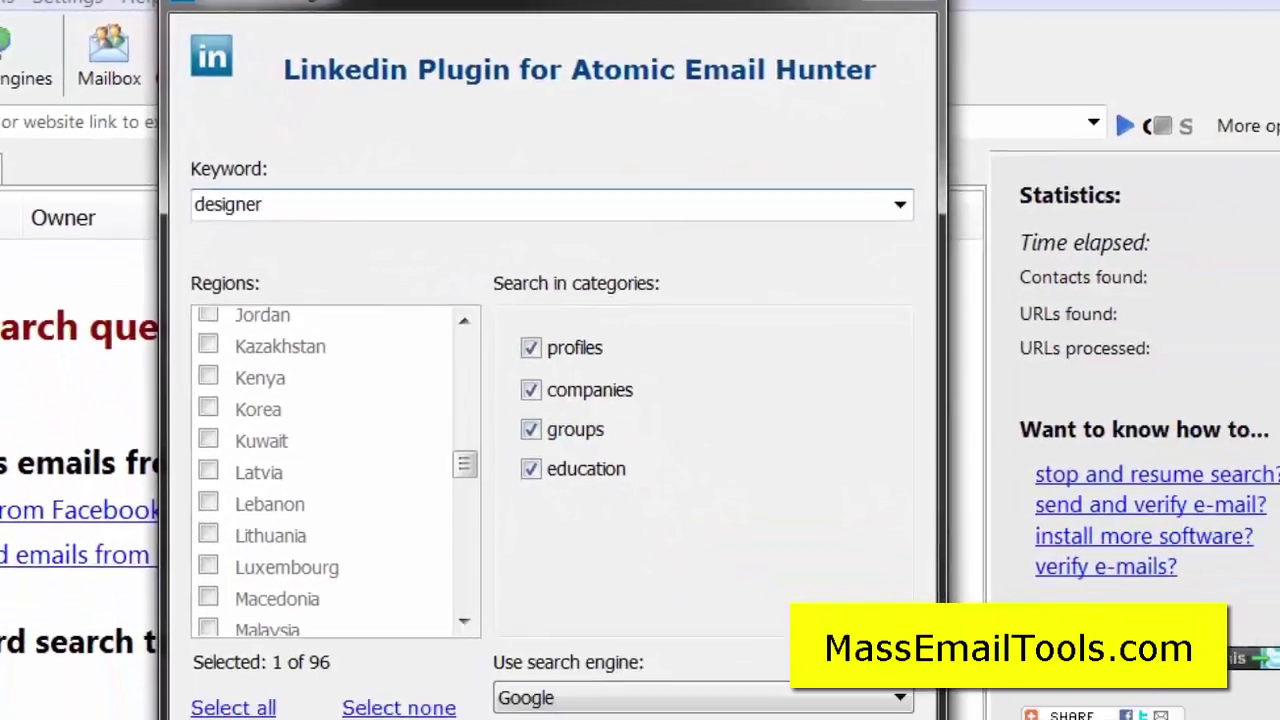
{"action": "left_click", "coordinate": [660, 707]}
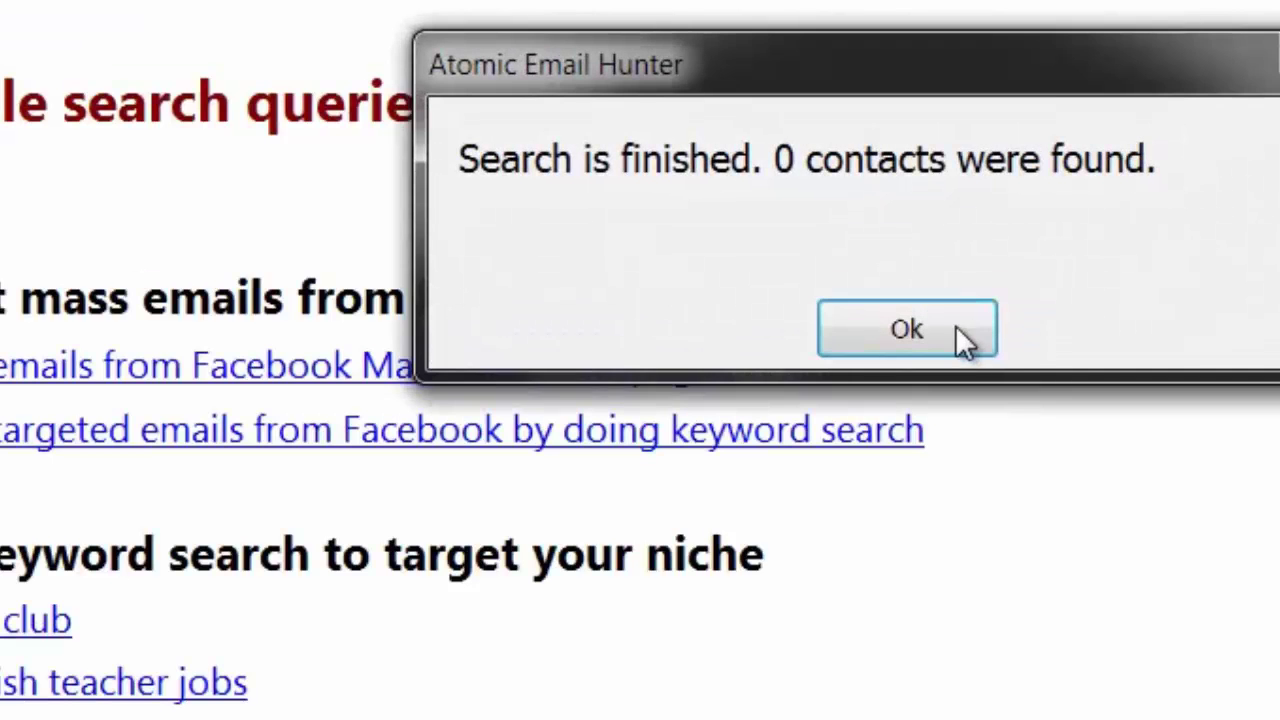
{"action": "left_click", "coordinate": [952, 330]}
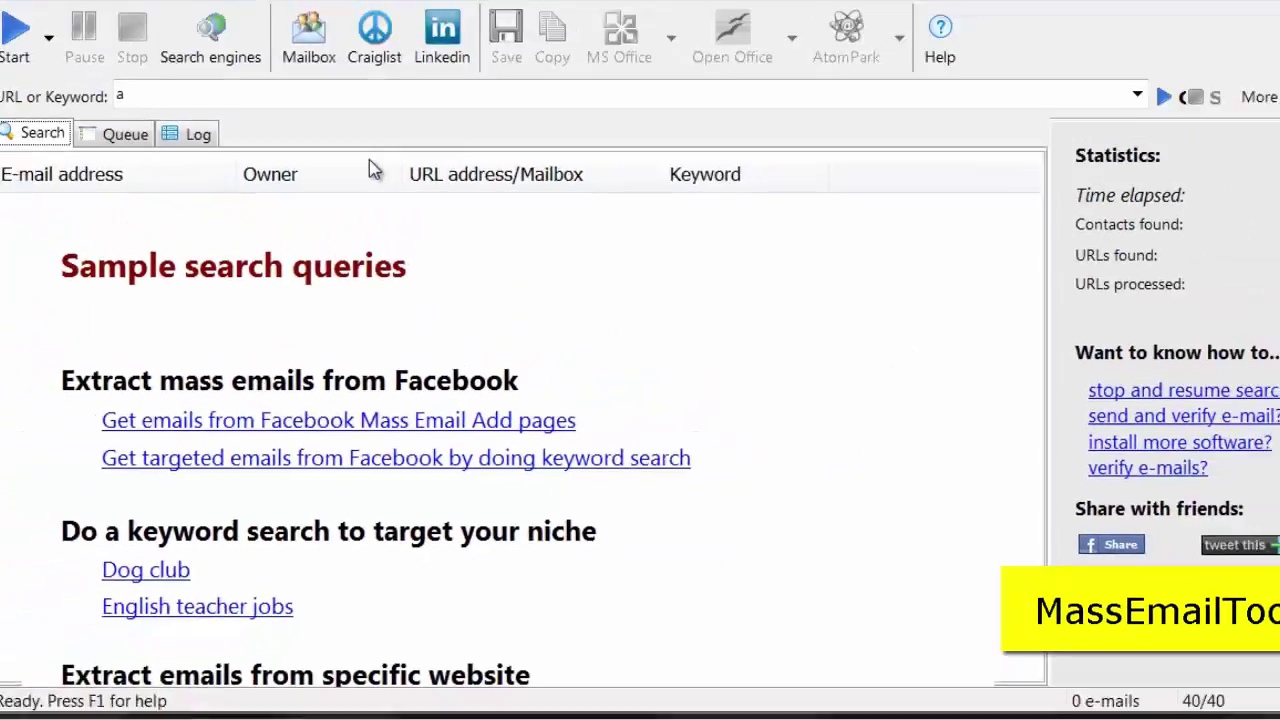